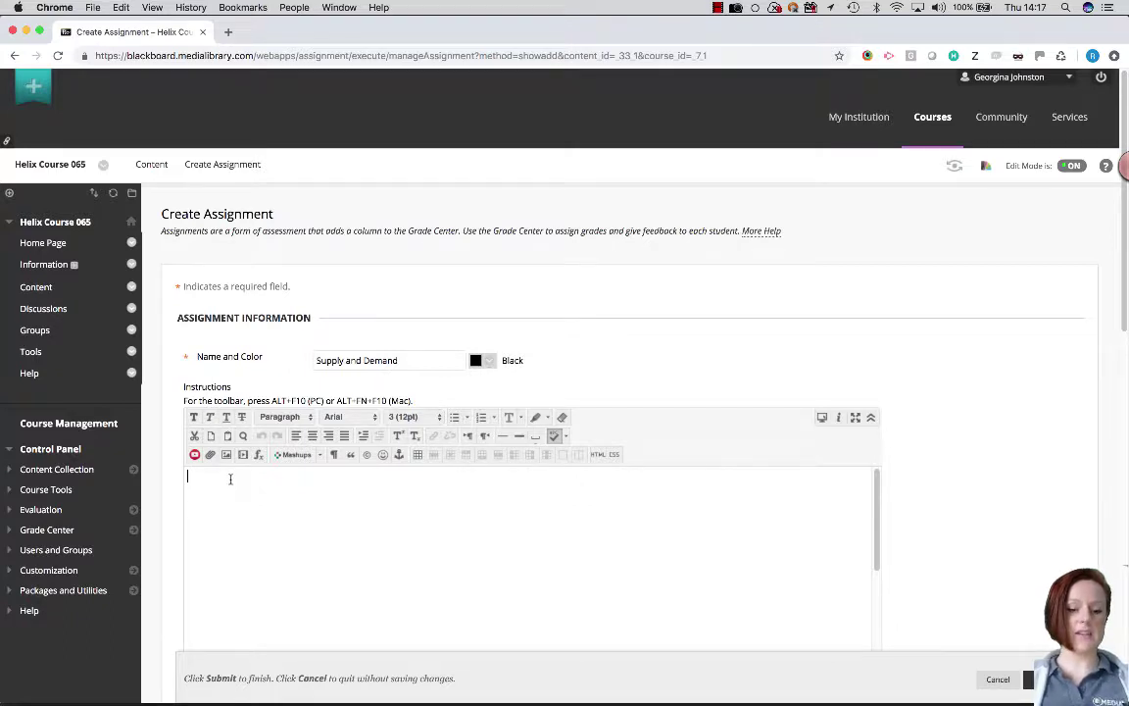
# Step: Enter the instructions 'Please watch my video below submit a short video discussing Supply and Demand'
pyautogui.write('Please watch my video below submit a short video discussing Supply and Demand')
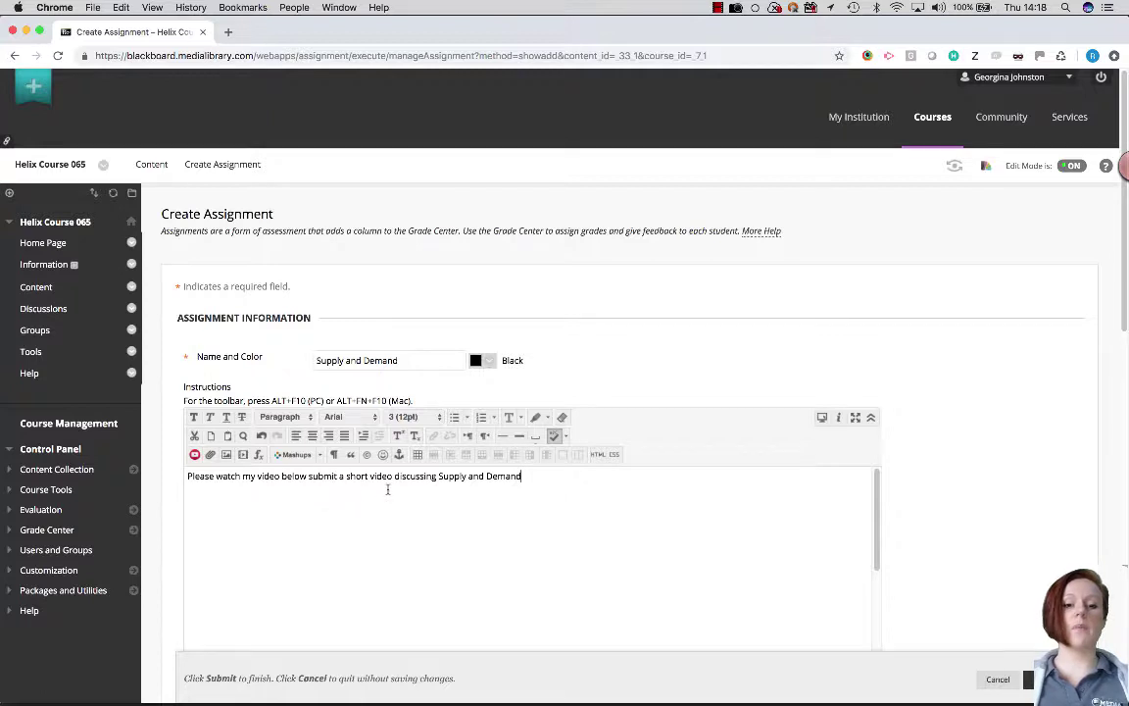
# Step: Open the MEDIAL media picker from the embed sources and view its media statistics
pyautogui.click(294, 453)
pyautogui.click(294, 470)
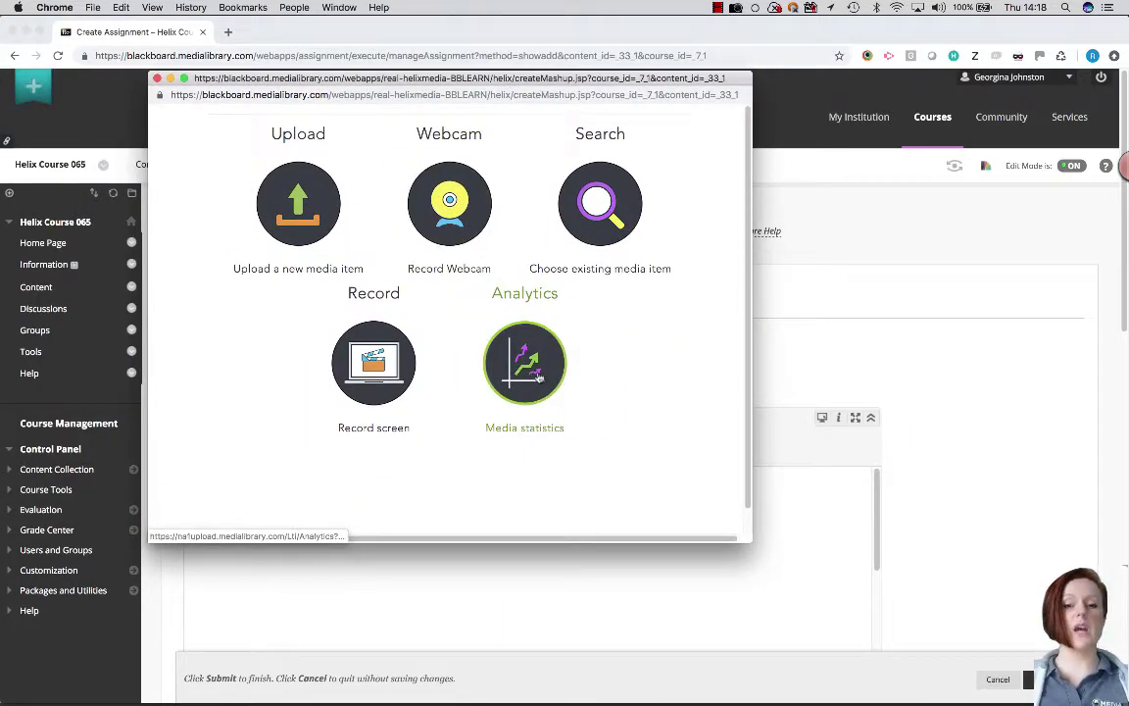
pyautogui.click(524, 363)
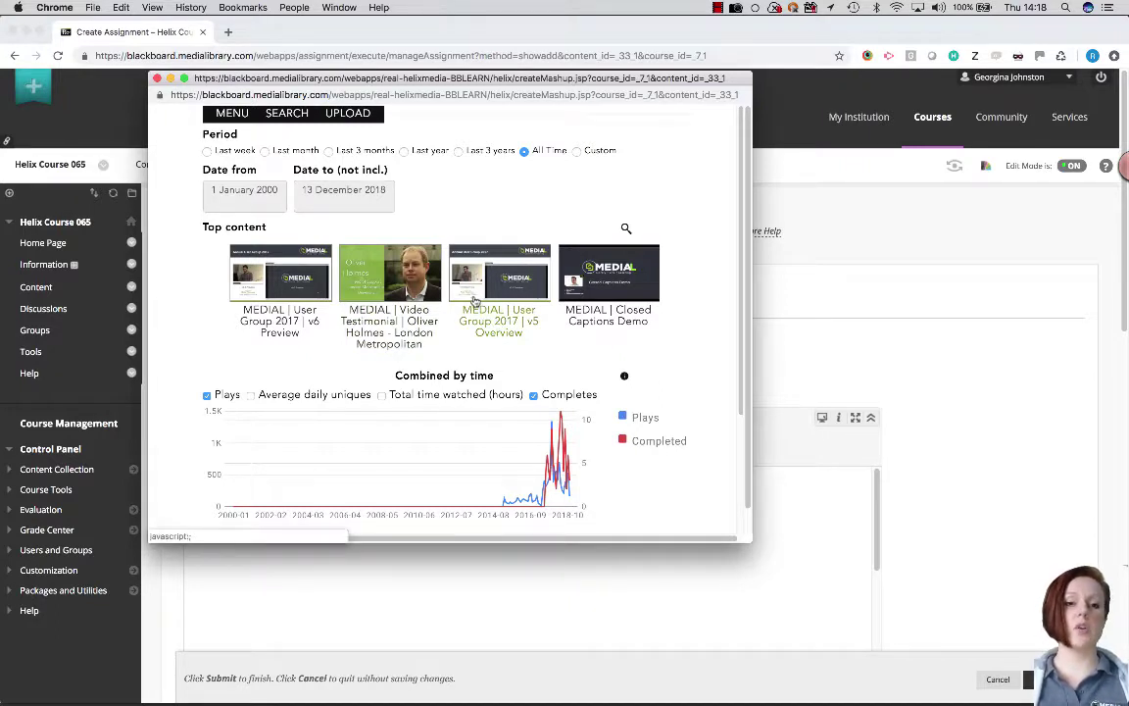
pyautogui.click(425, 267)
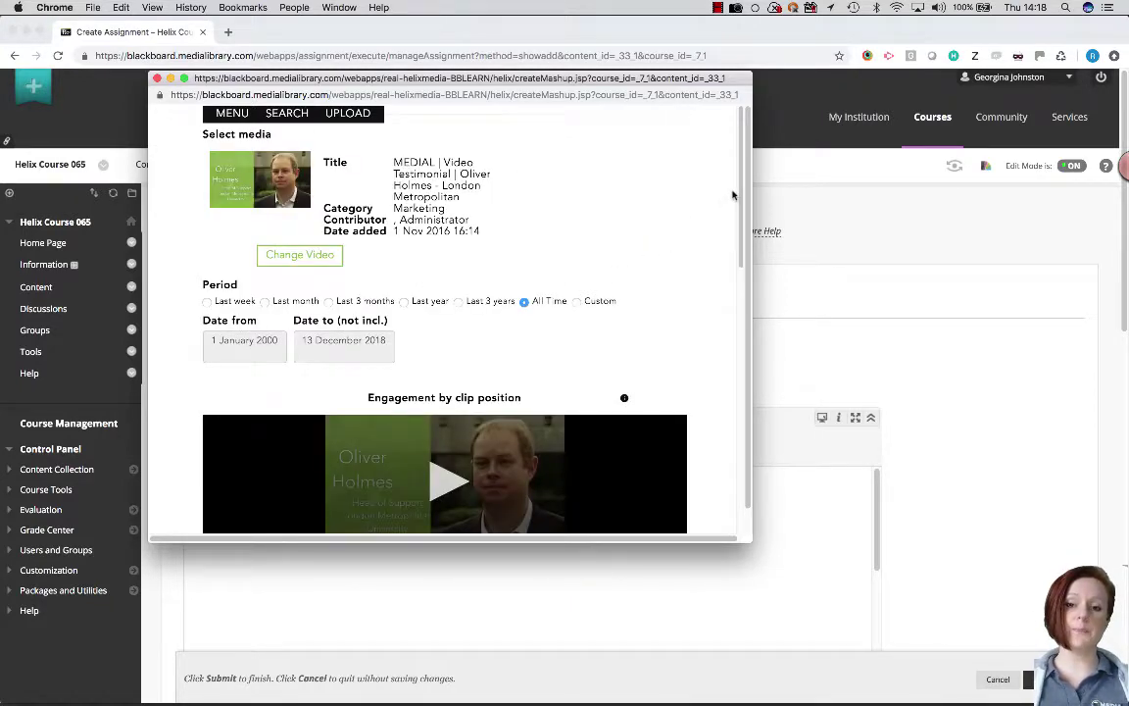
pyautogui.moveTo(742, 197); pyautogui.dragTo(736, 324)
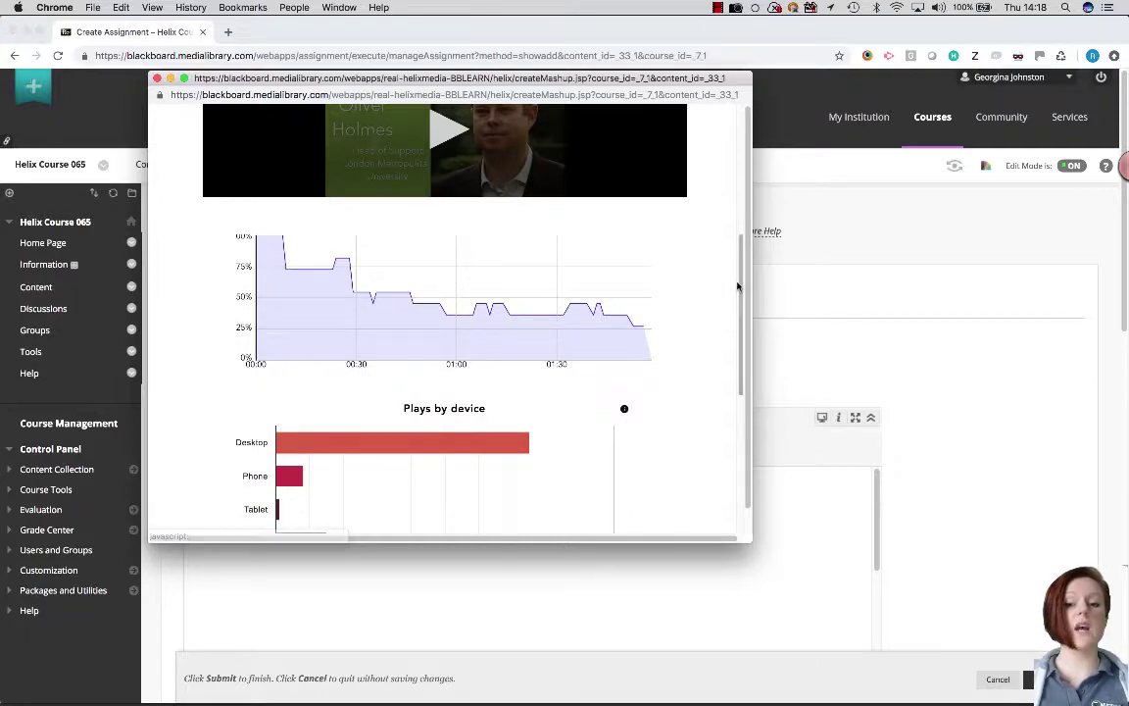
pyautogui.moveTo(742, 287); pyautogui.dragTo(731, 454)
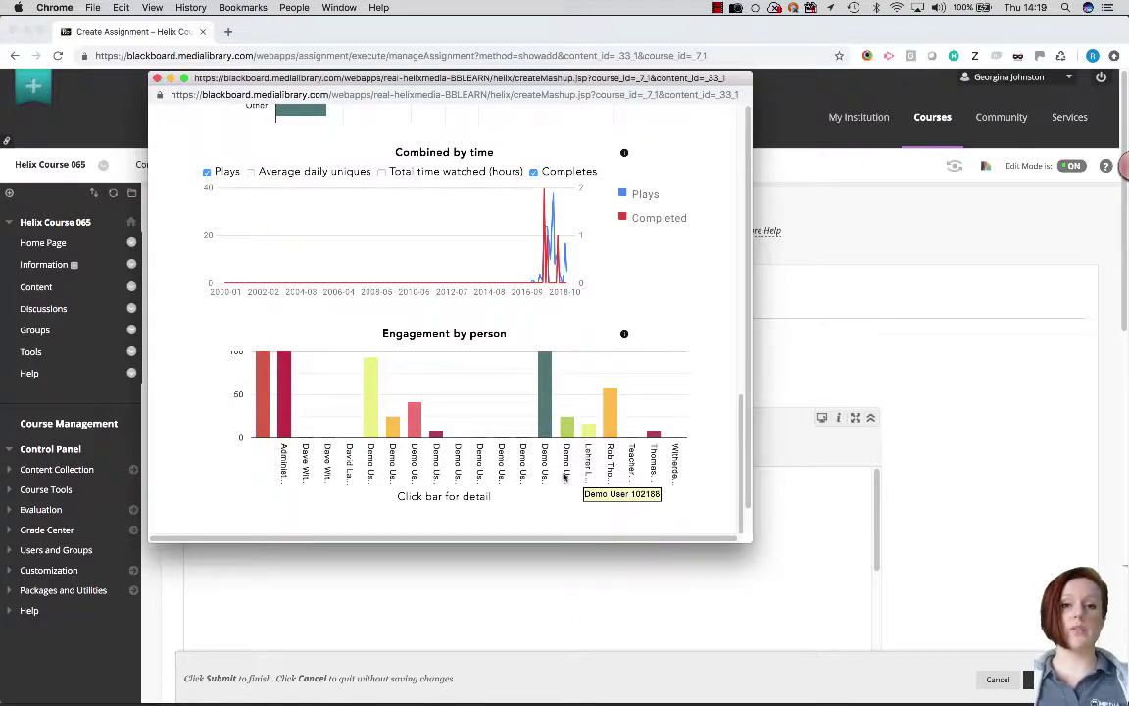
pyautogui.moveTo(541, 432)
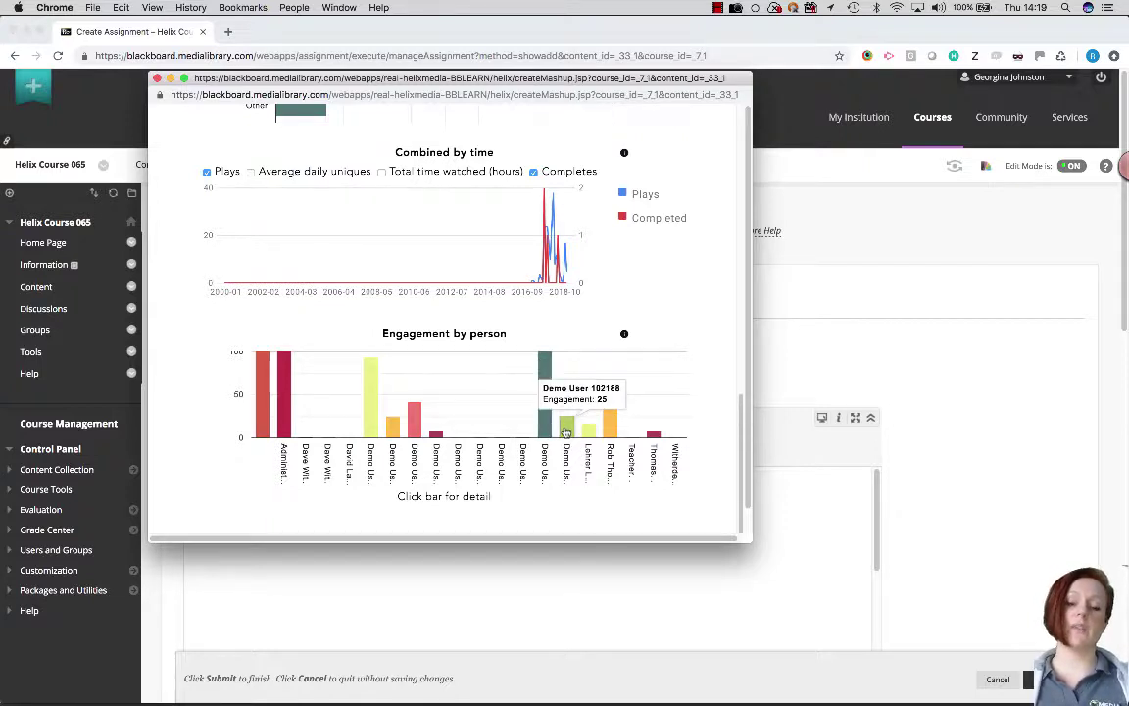
pyautogui.click(566, 432)
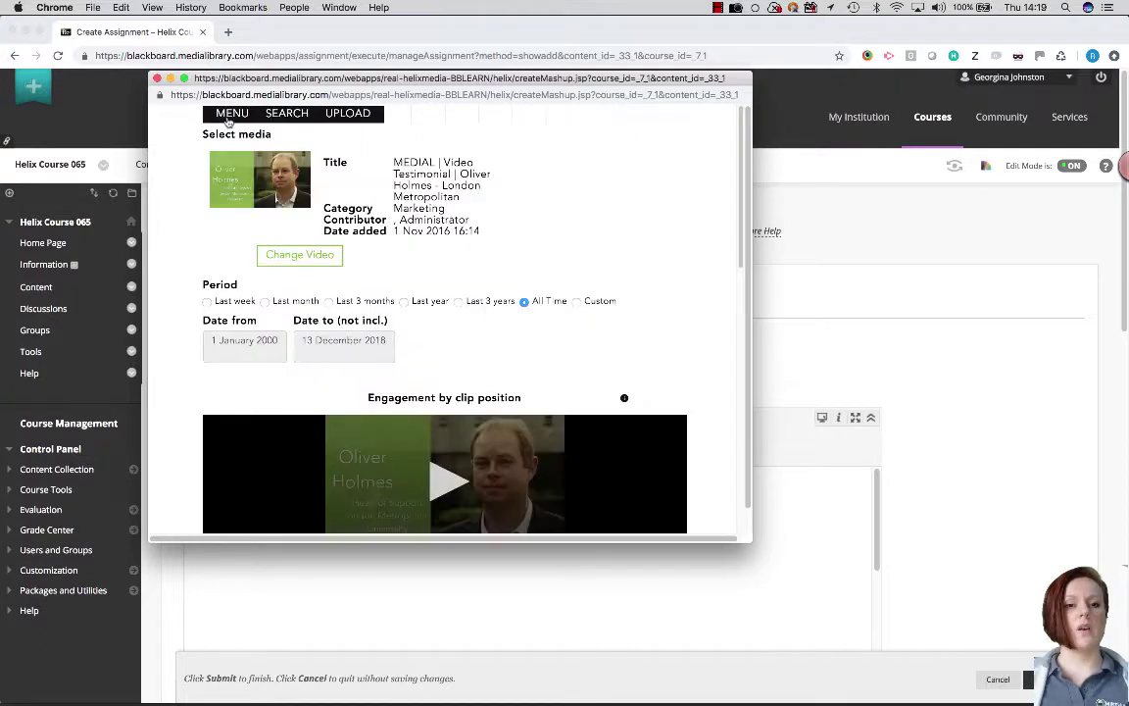
# Step: Start a new MEDIALecture Screen & Webcam recording set to capture the full Color LCD screen
pyautogui.click(230, 112)
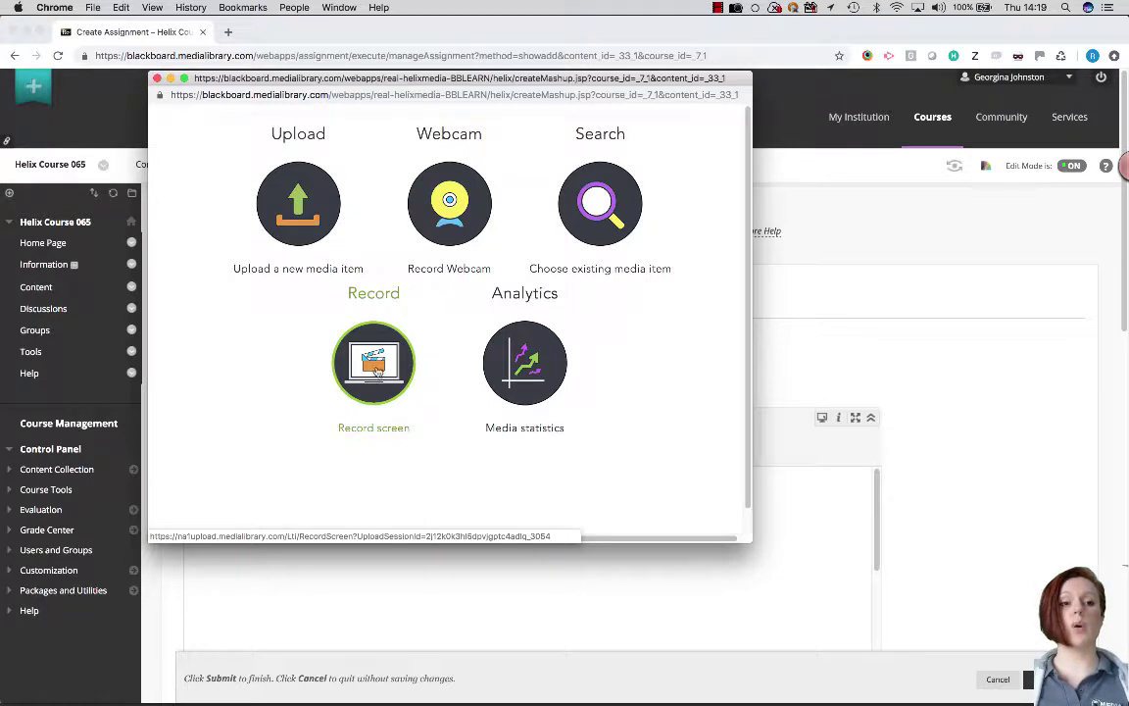
pyautogui.click(377, 371)
pyautogui.moveTo(1080, 400)
pyautogui.mouseDown()
pyautogui.moveTo(1054, 388)
pyautogui.moveTo(868, 171)
pyautogui.moveTo(864, 144)
pyautogui.mouseUp()
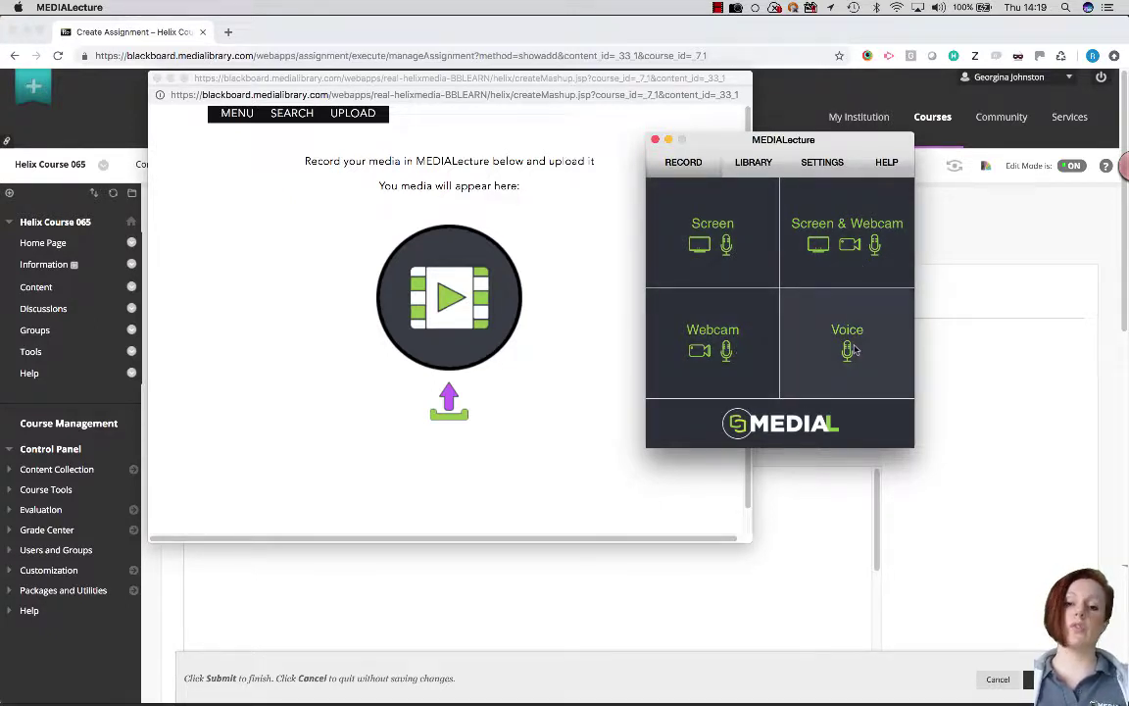
pyautogui.click(857, 234)
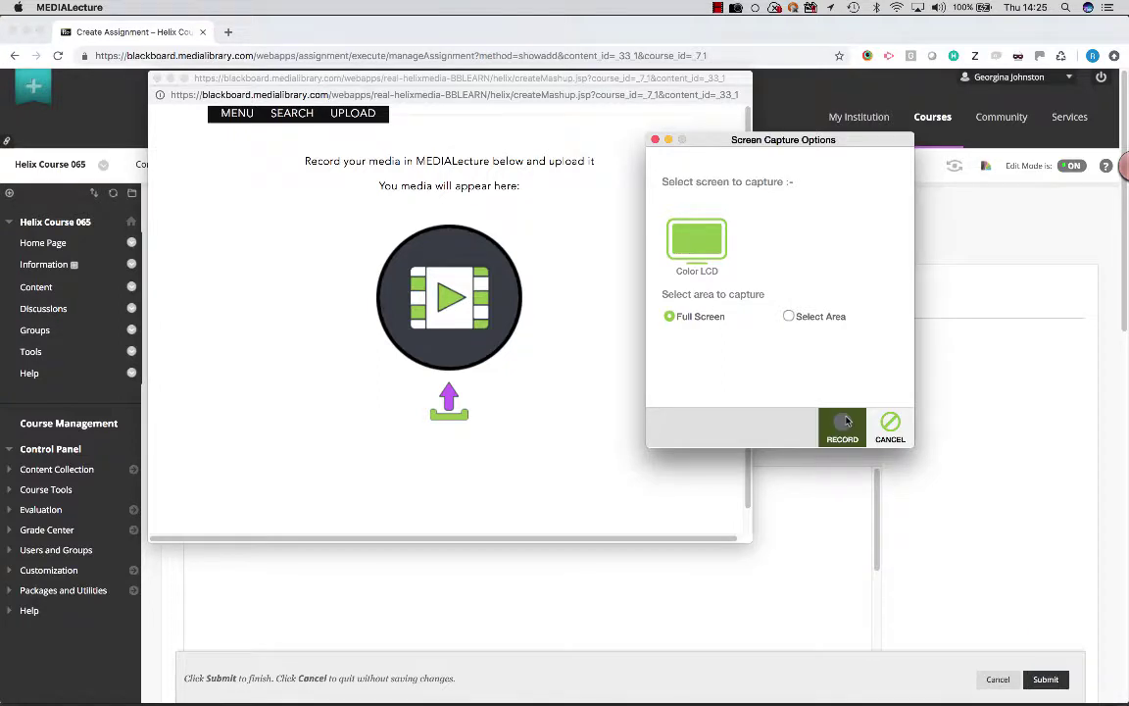
# Step: Begin recording and move the webcam overlay into the top-left corner
pyautogui.click(848, 422)
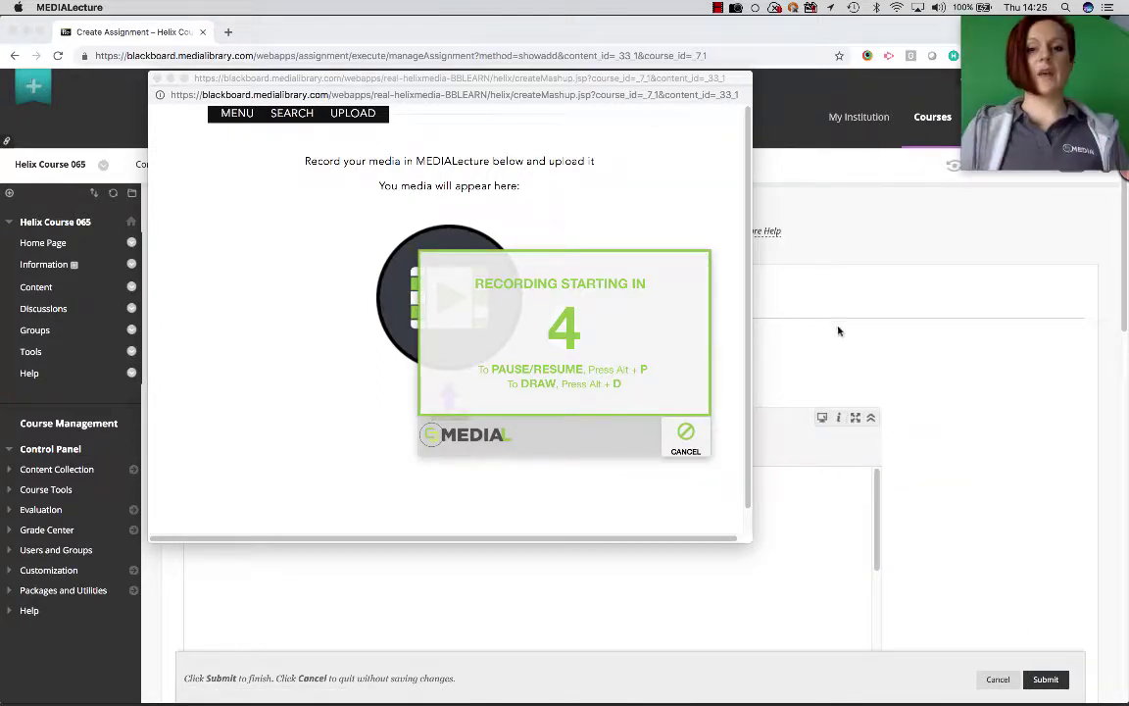
pyautogui.moveTo(1060, 86)
pyautogui.mouseDown()
pyautogui.moveTo(897, 228)
pyautogui.moveTo(495, 162)
pyautogui.moveTo(358, 221)
pyautogui.moveTo(353, 238)
pyautogui.moveTo(534, 309)
pyautogui.moveTo(272, 137)
pyautogui.moveTo(126, 105)
pyautogui.mouseUp()
pyautogui.moveTo(667, 687)
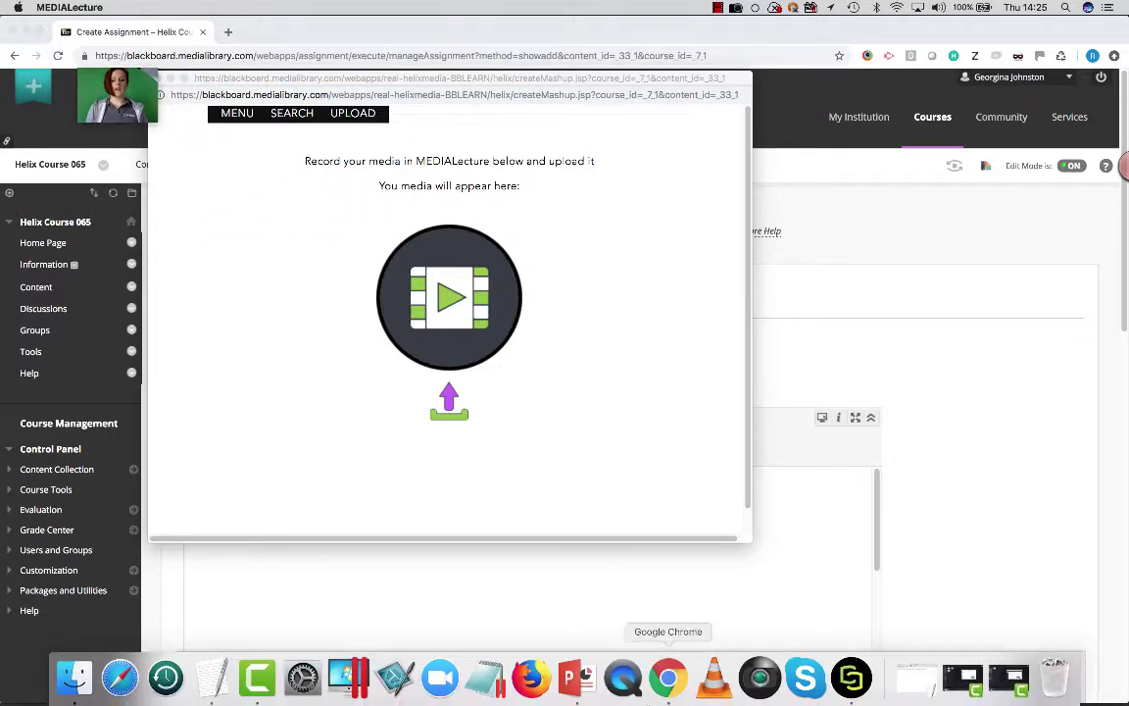
# Step: Bring up the Supply and Demand deck and show the How it works slide
pyautogui.click(576, 687)
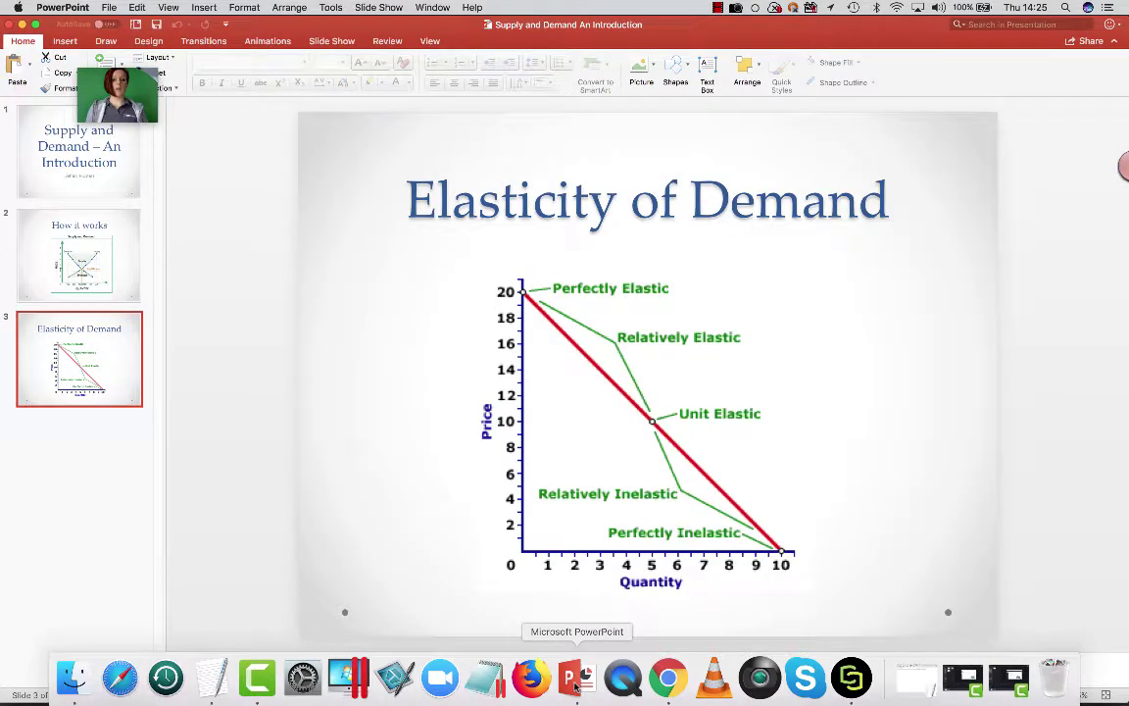
pyautogui.click(86, 173)
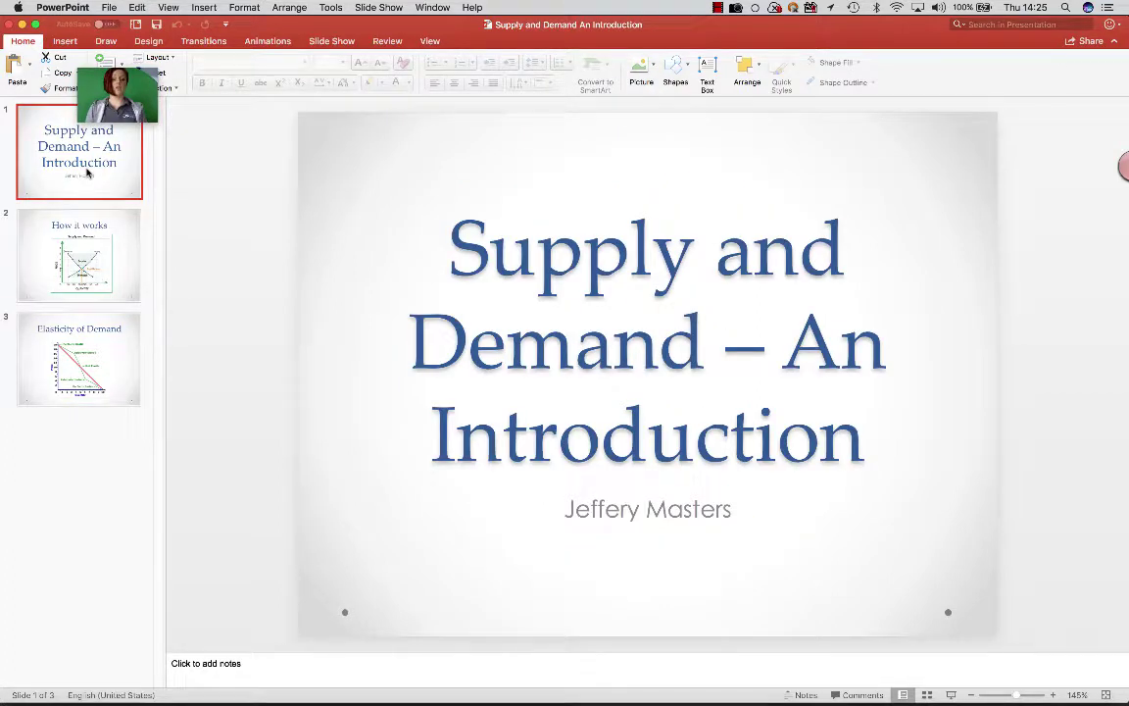
pyautogui.click(93, 234)
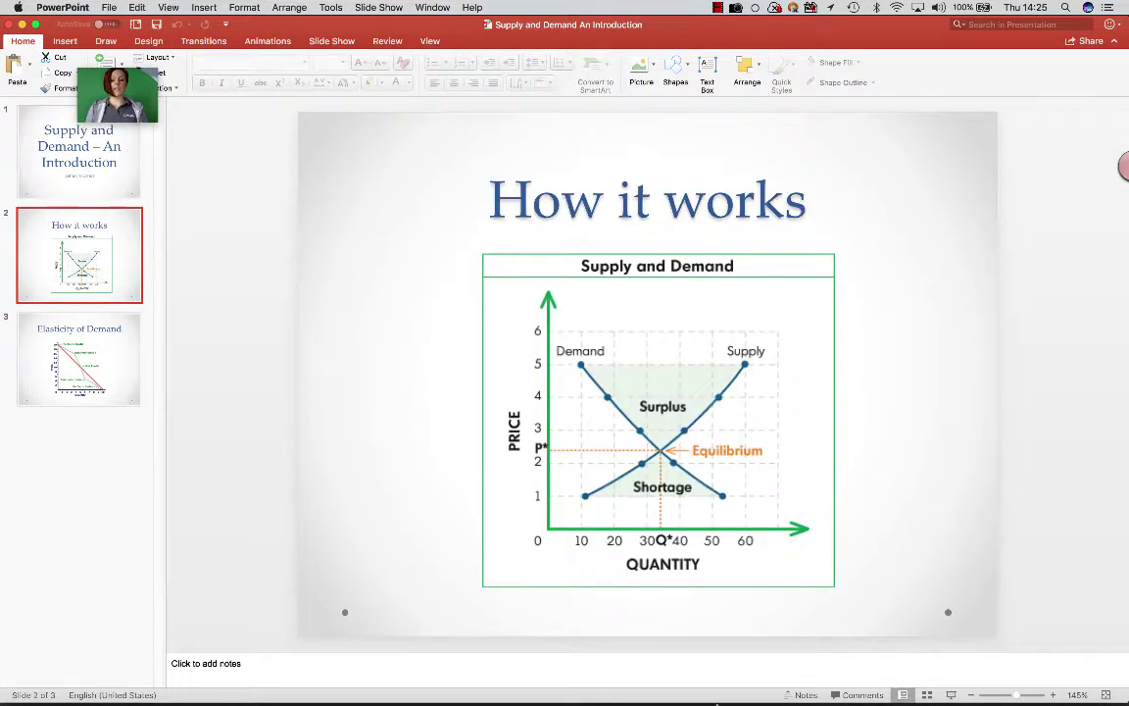
# Step: Move the recording controls to the slide's top right, annotate with DRAW, then stop recording
pyautogui.click(864, 682)
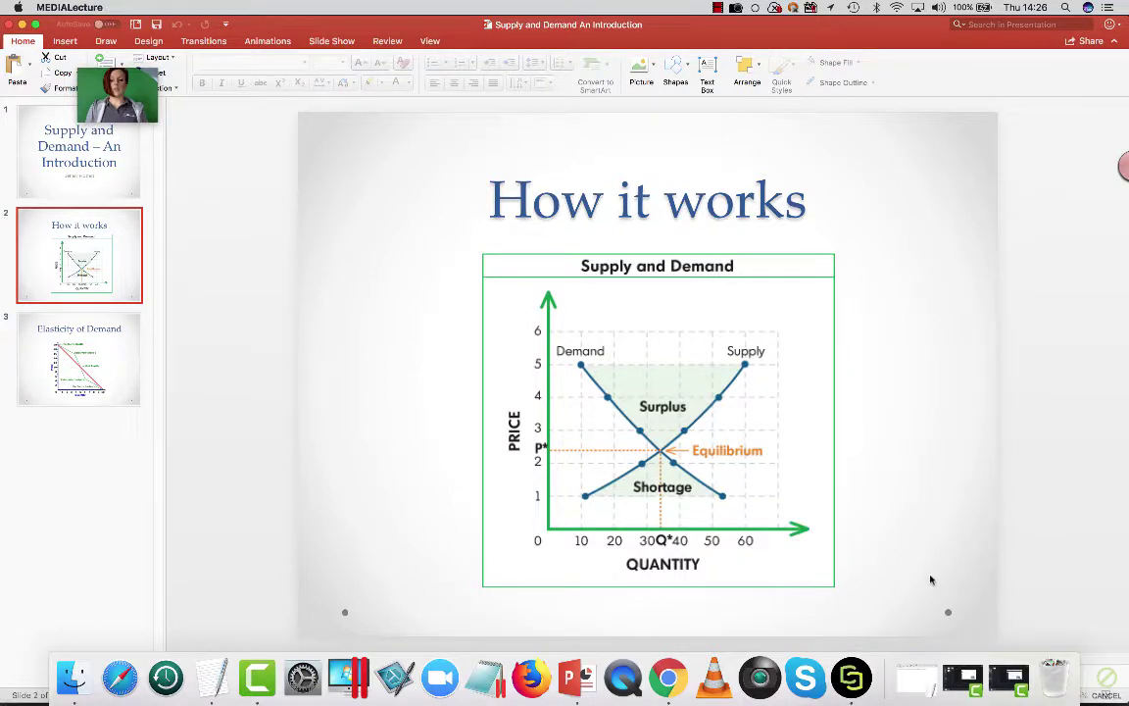
pyautogui.moveTo(962, 661)
pyautogui.mouseDown()
pyautogui.moveTo(883, 445)
pyautogui.moveTo(851, 255)
pyautogui.mouseUp()
pyautogui.click(850, 278)
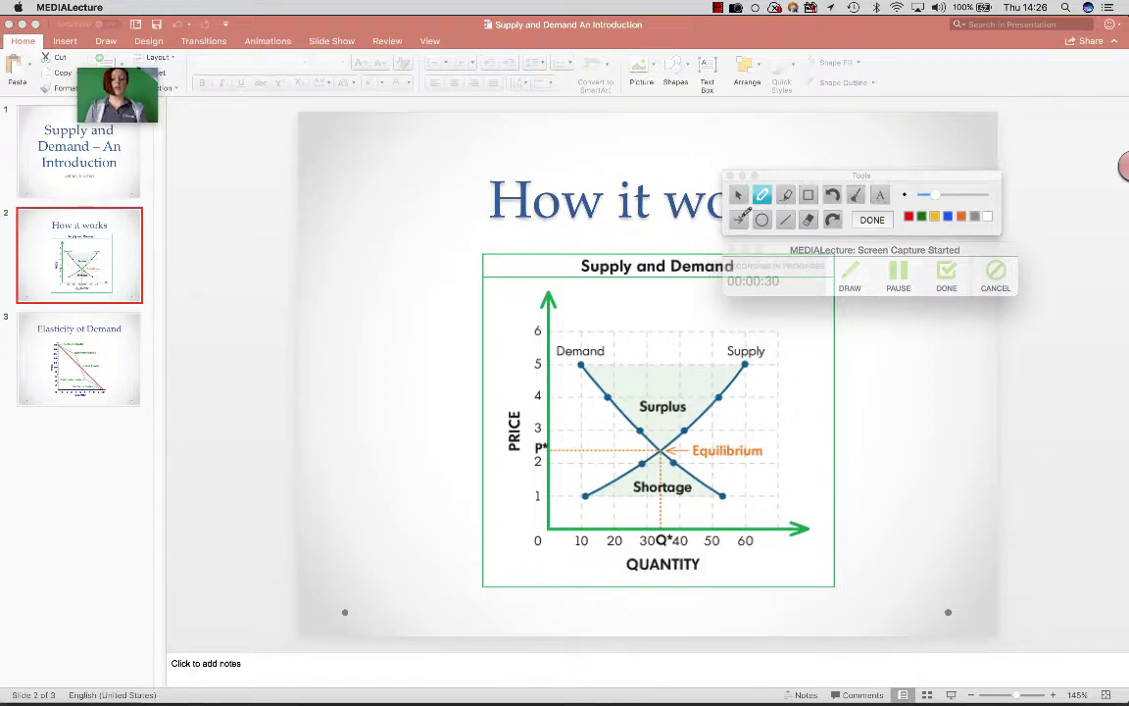
pyautogui.click(874, 218)
pyautogui.click(942, 275)
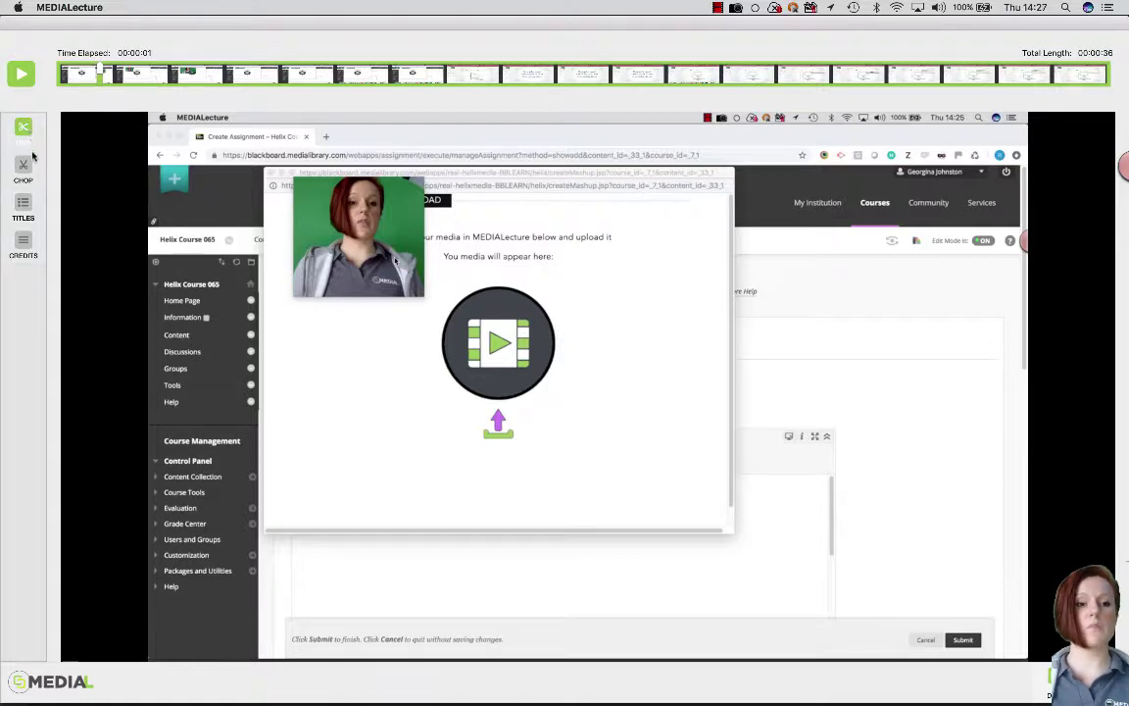
# Step: Add a title card using a different design with the full-logo image as its background
pyautogui.click(23, 208)
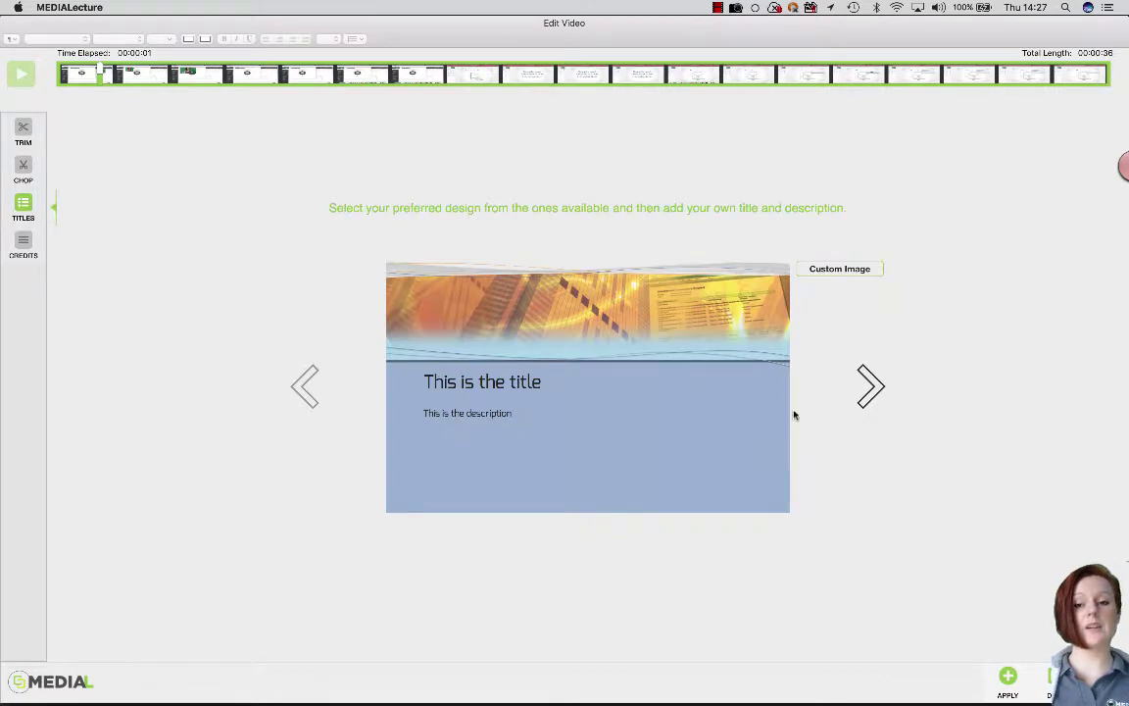
pyautogui.click(871, 385)
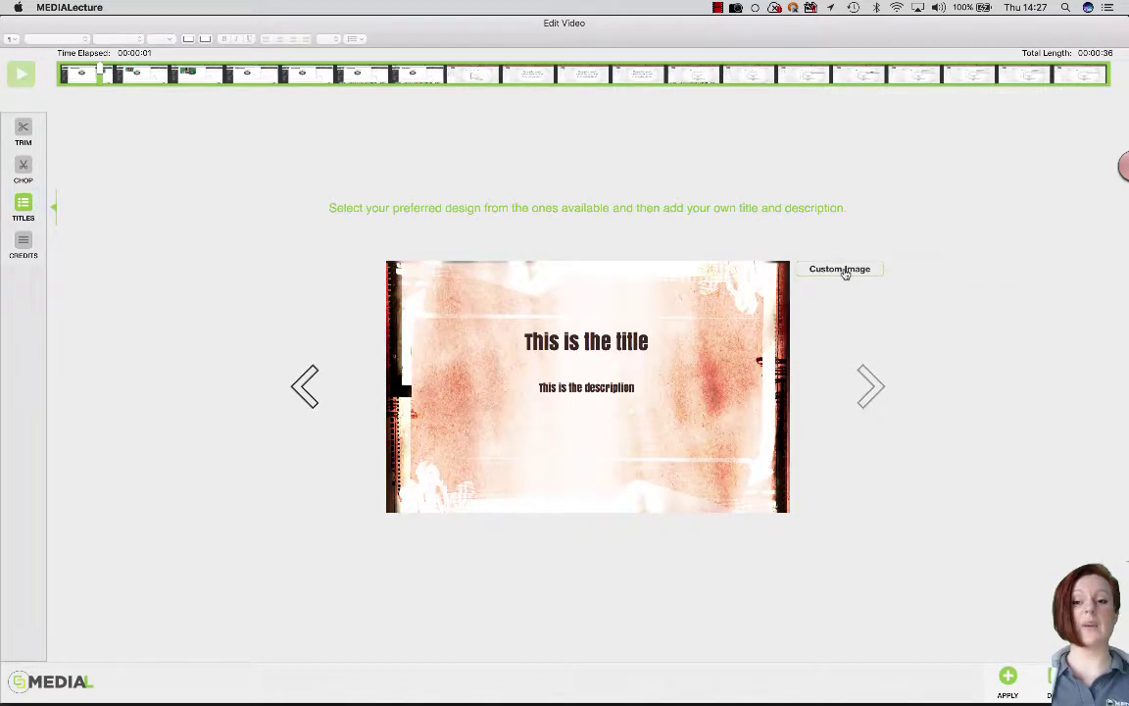
pyautogui.click(843, 270)
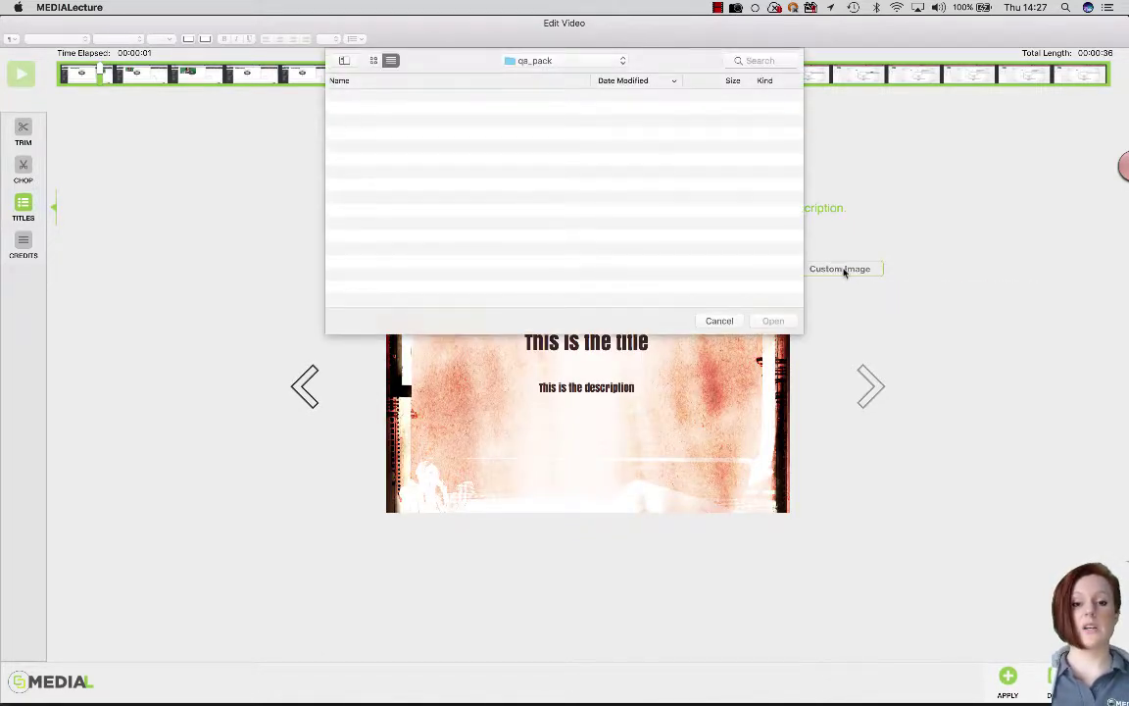
pyautogui.click(415, 106)
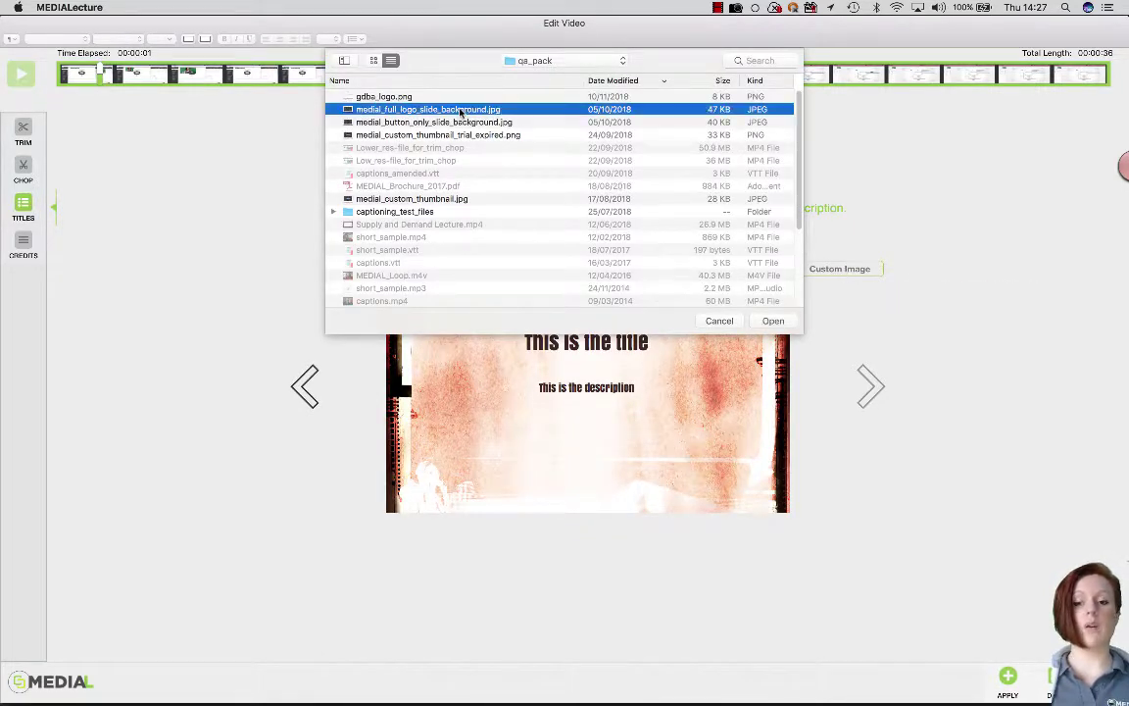
pyautogui.click(774, 321)
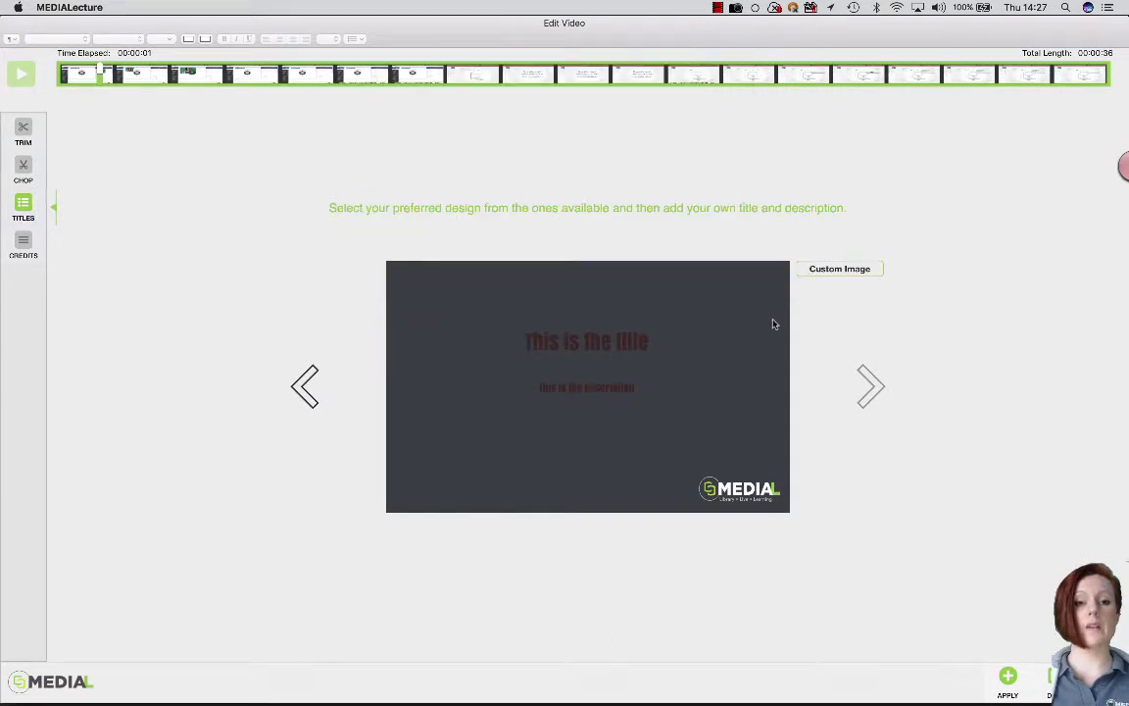
# Step: Set the title text to 'Supply & Demand' in white and apply the card
pyautogui.click(695, 363)
pyautogui.write('Su')
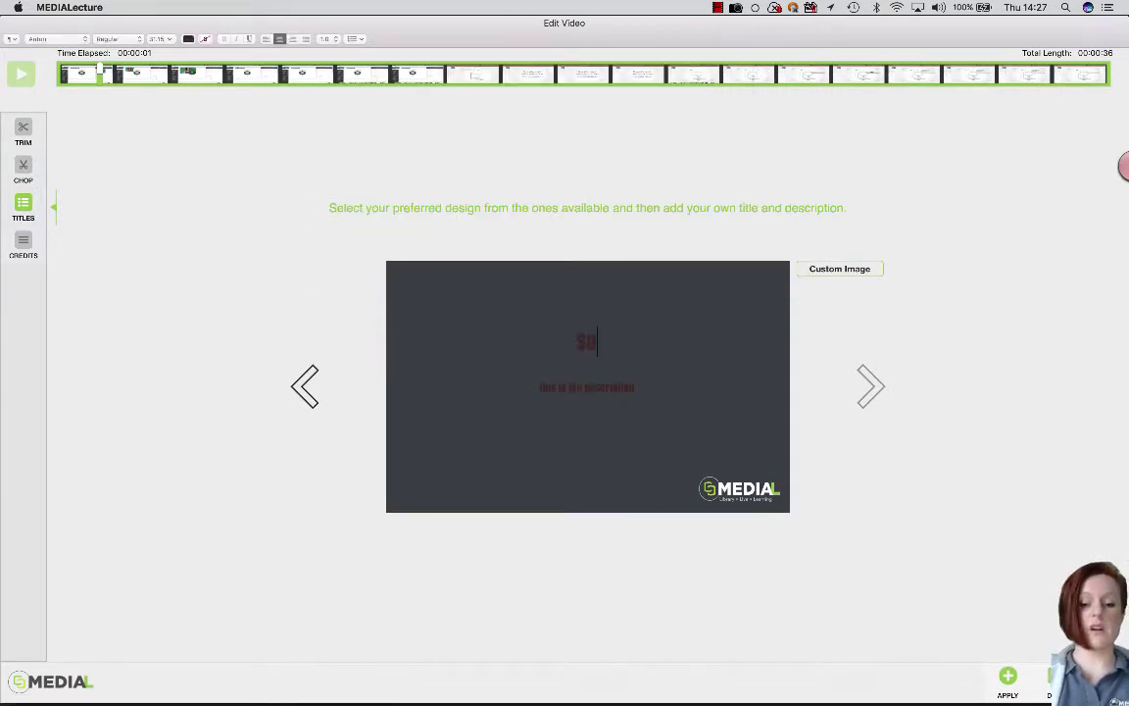
pyautogui.write('pply & Demand')
pyautogui.tripleClick(607, 346)
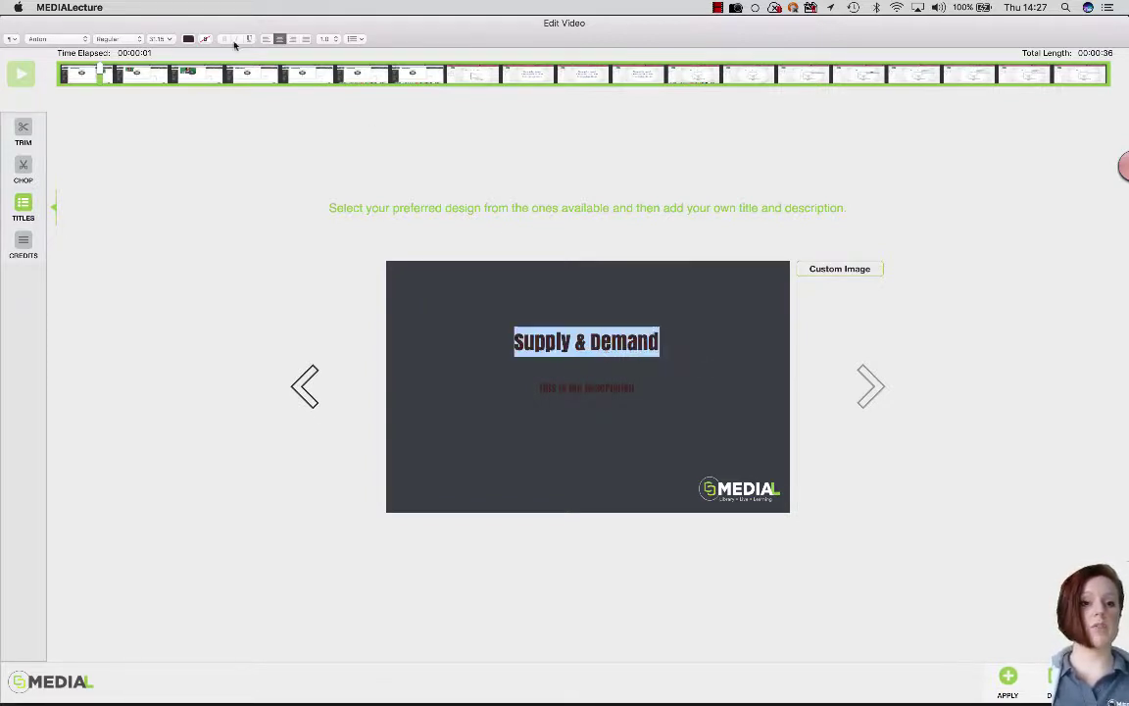
pyautogui.click(188, 40)
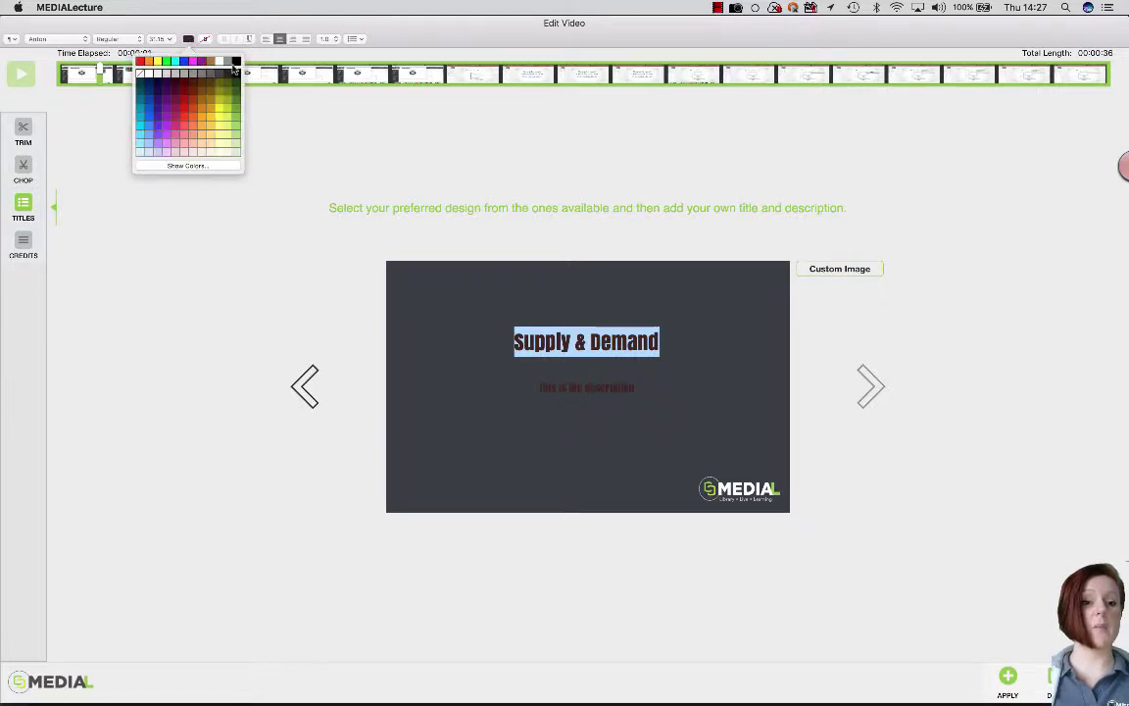
pyautogui.click(219, 60)
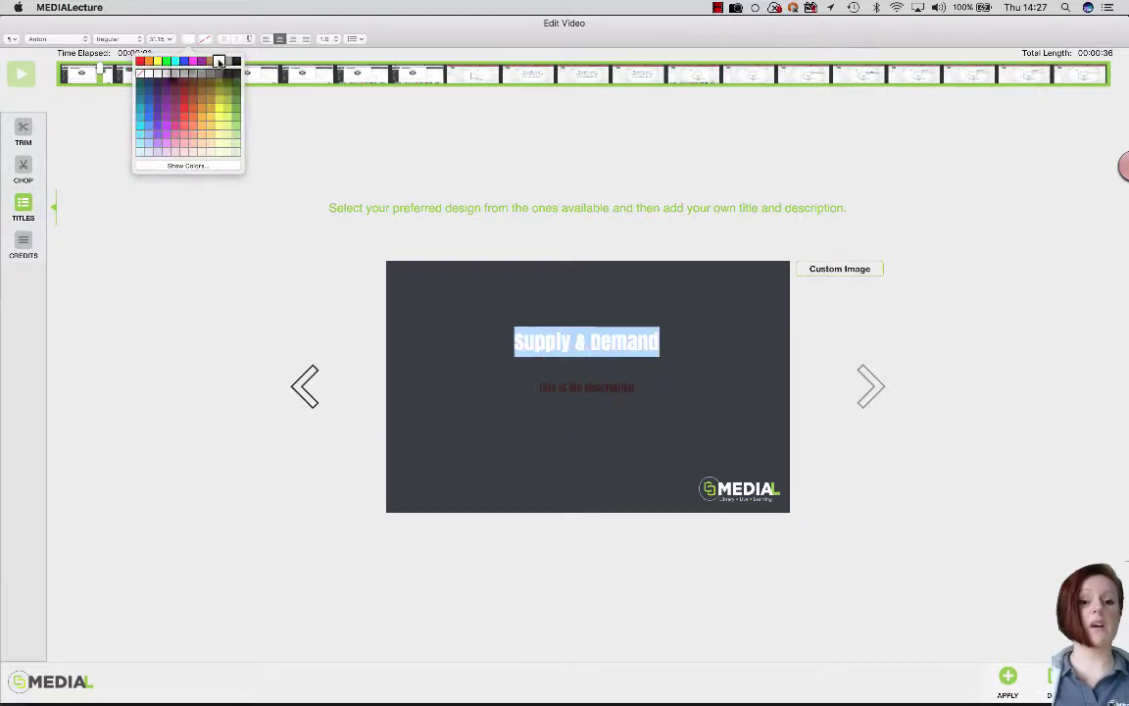
pyautogui.click(678, 343)
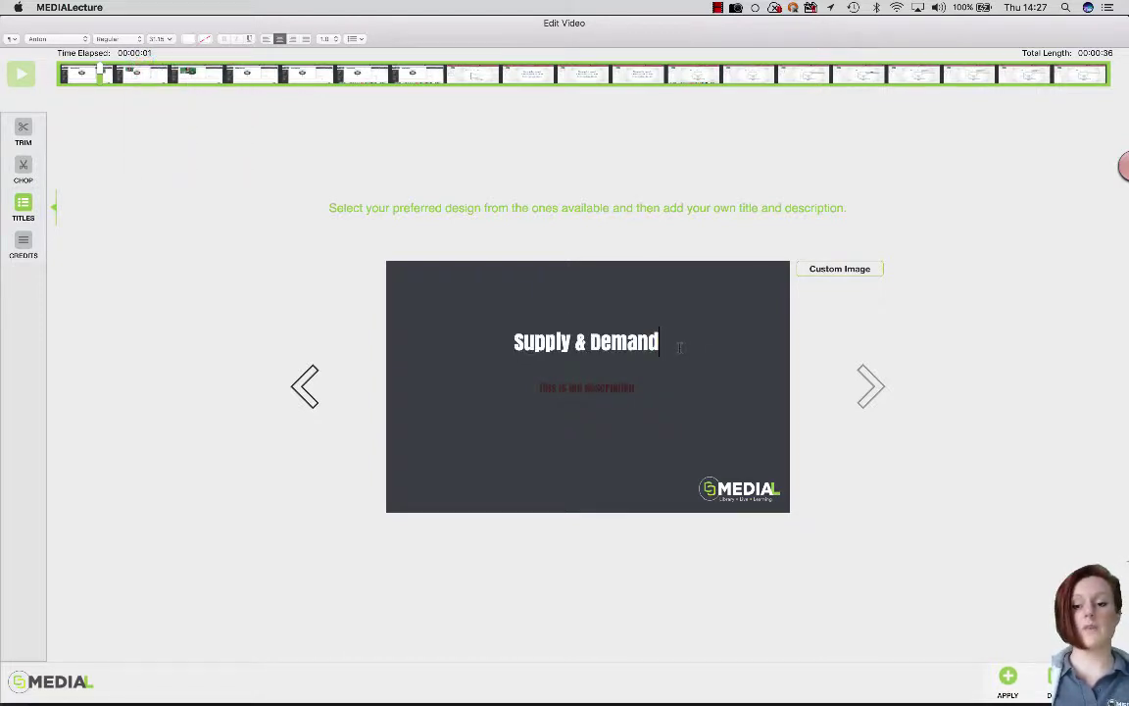
pyautogui.click(1009, 679)
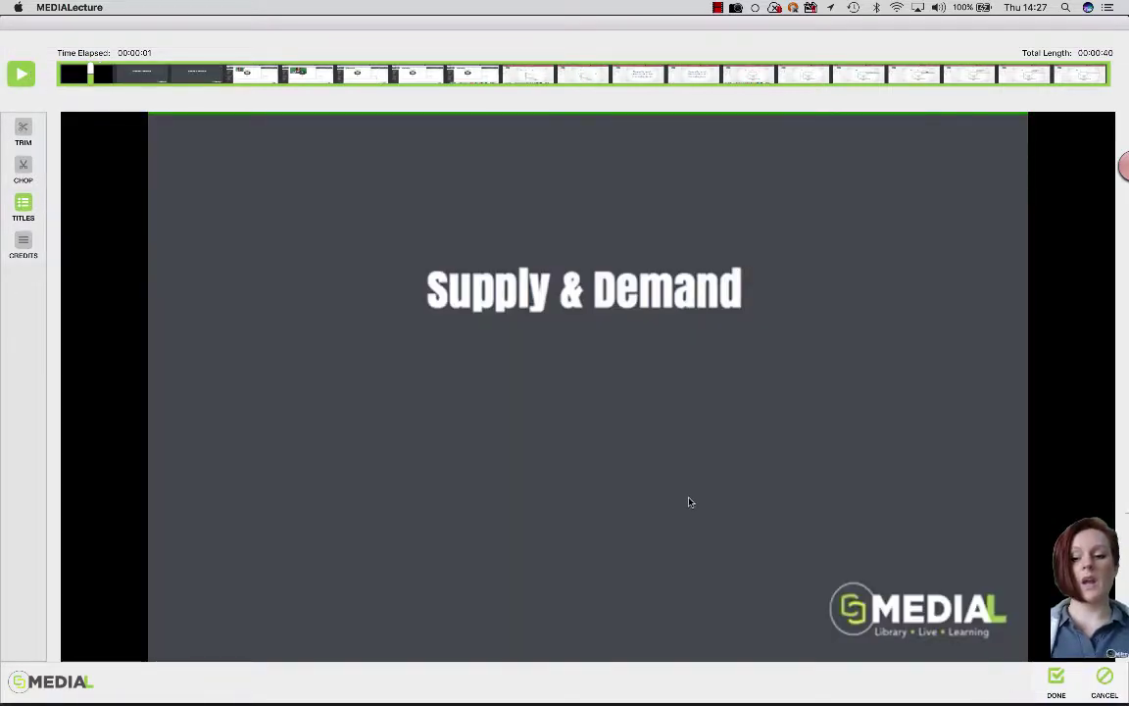
# Step: Upload the recording as a new video titled 'Supply & Demand Video' with description 'Video'
pyautogui.click(1058, 683)
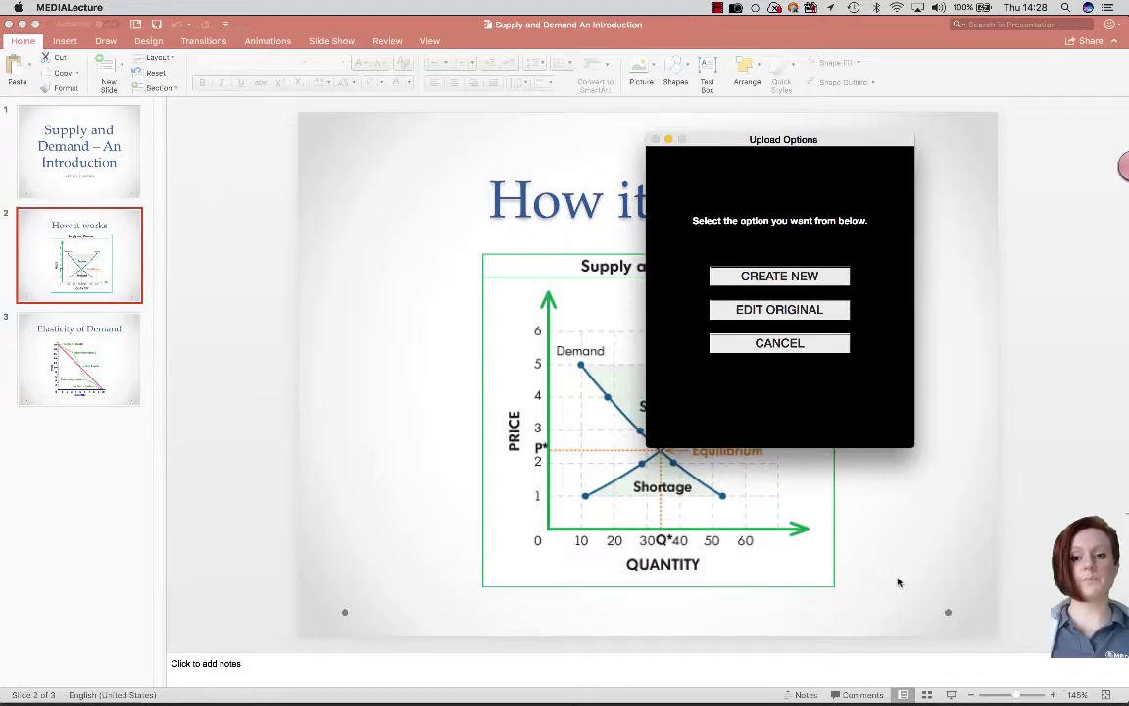
pyautogui.click(780, 272)
pyautogui.write('& Demand Video')
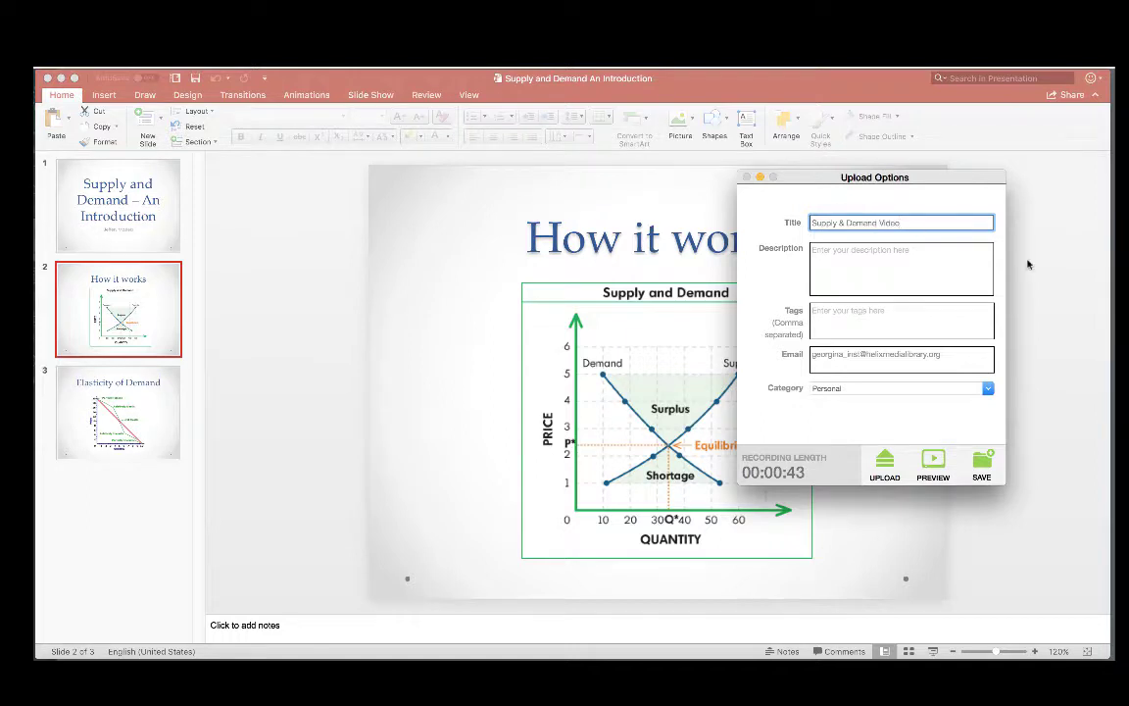
pyautogui.click(921, 271)
pyautogui.write('Video')
pyautogui.click(884, 466)
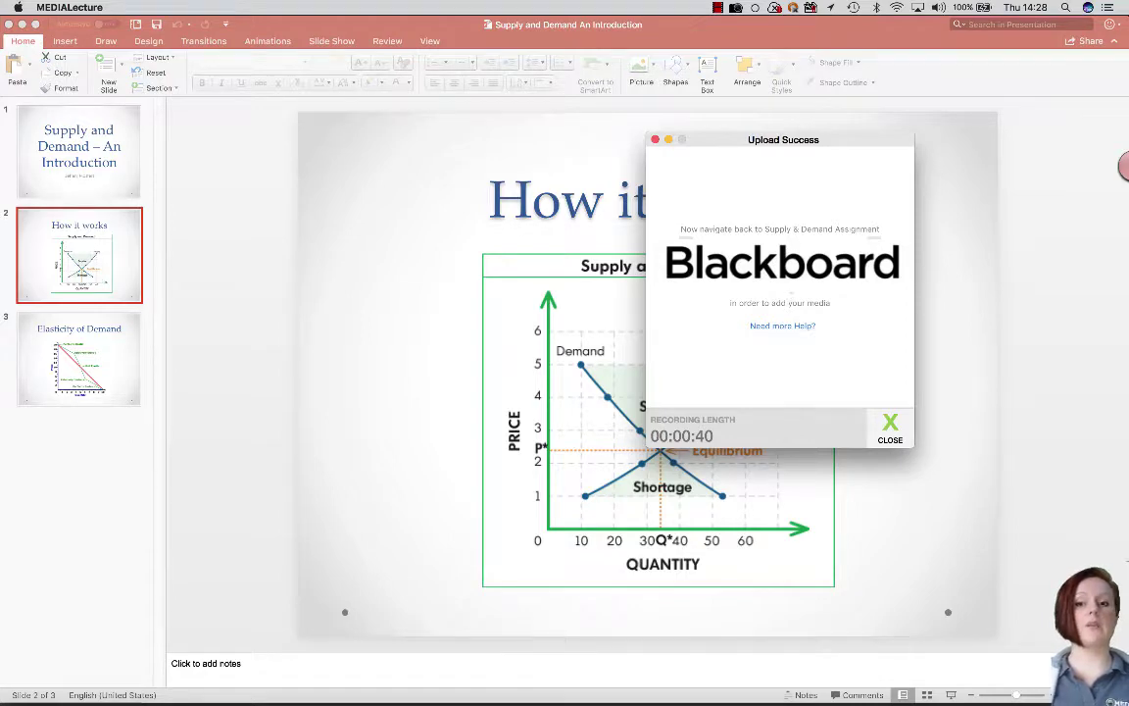
pyautogui.click(668, 675)
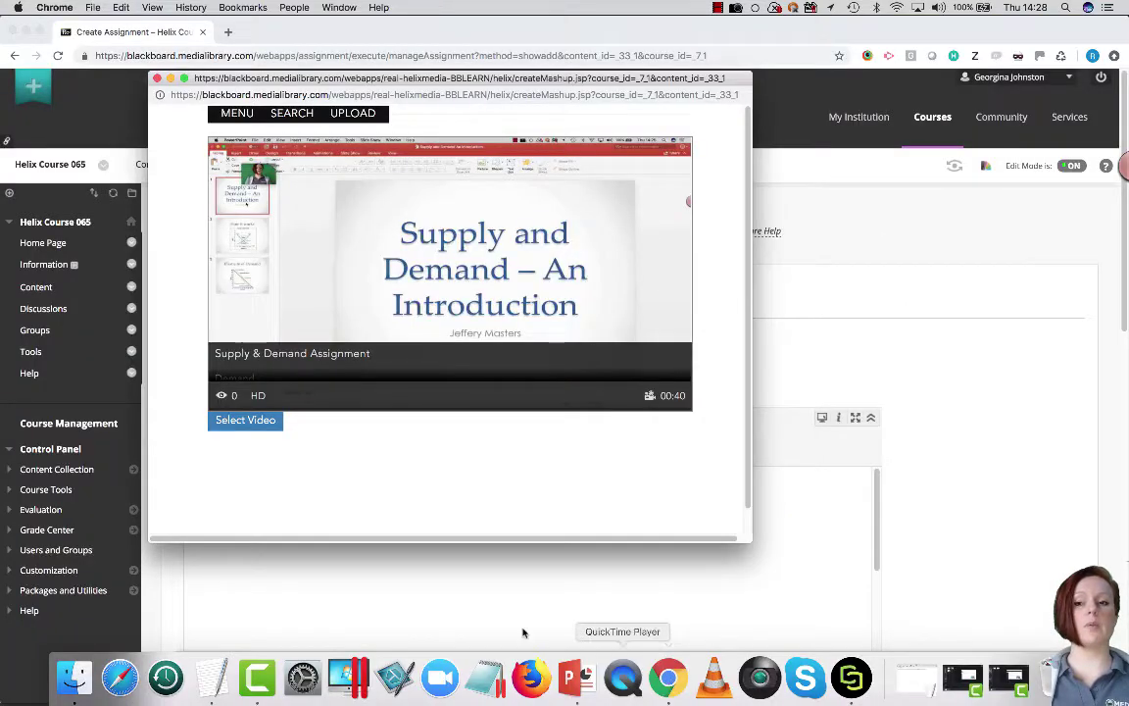
# Step: Select the uploaded video for embedding and scroll the Instructions to see it
pyautogui.click(239, 423)
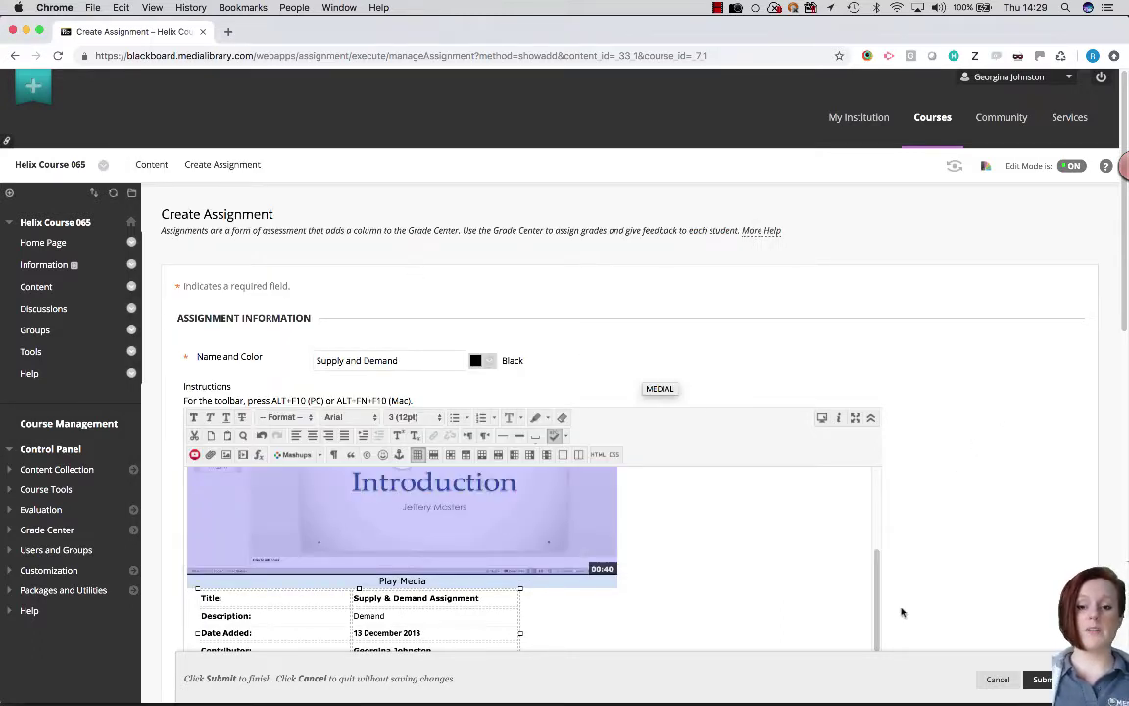
pyautogui.moveTo(877, 605)
pyautogui.mouseDown()
pyautogui.moveTo(871, 529)
pyautogui.moveTo(870, 543)
pyautogui.mouseUp()
pyautogui.scroll(-1, 869, 542)
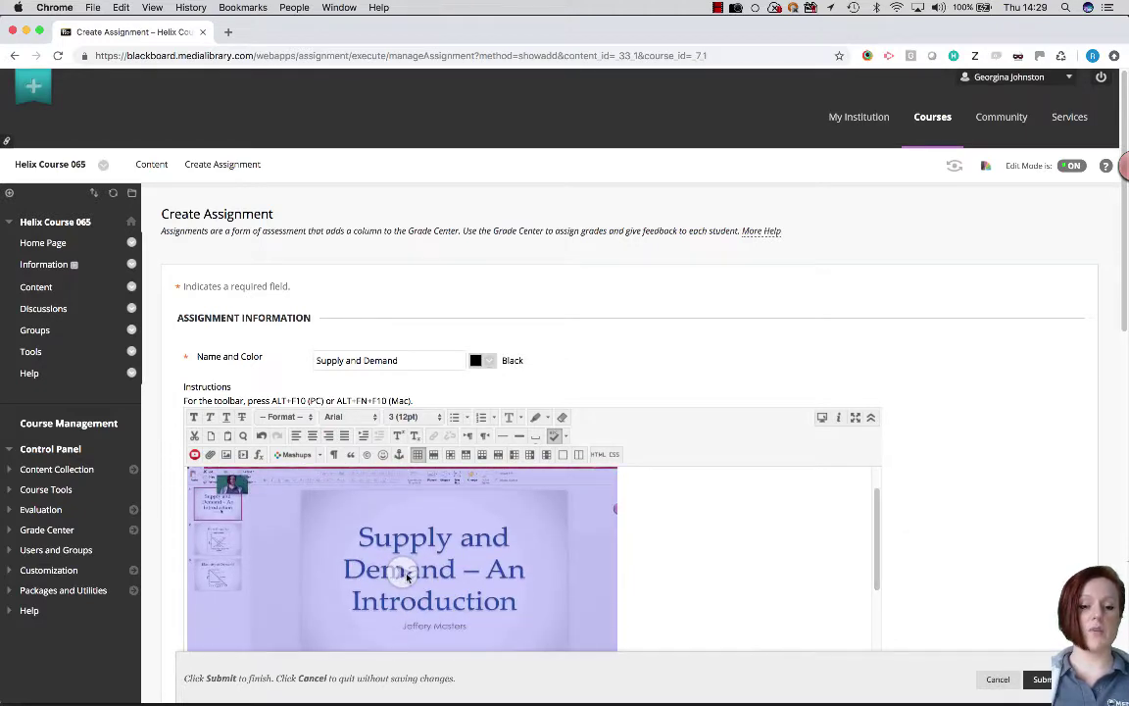